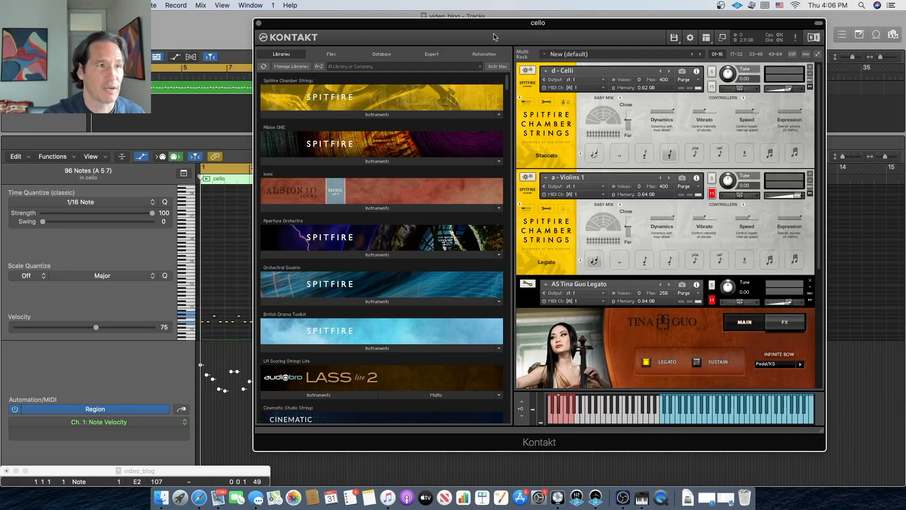
# Close the cello instrument window and play back several passages of the cello region to hear its short notes.
pyautogui.click(258, 23)
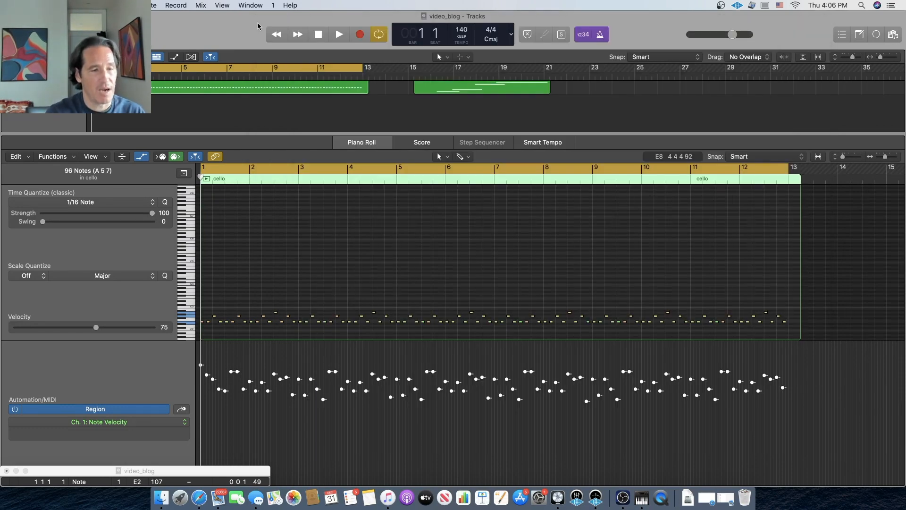
pyautogui.scroll(-2, 439, 260)
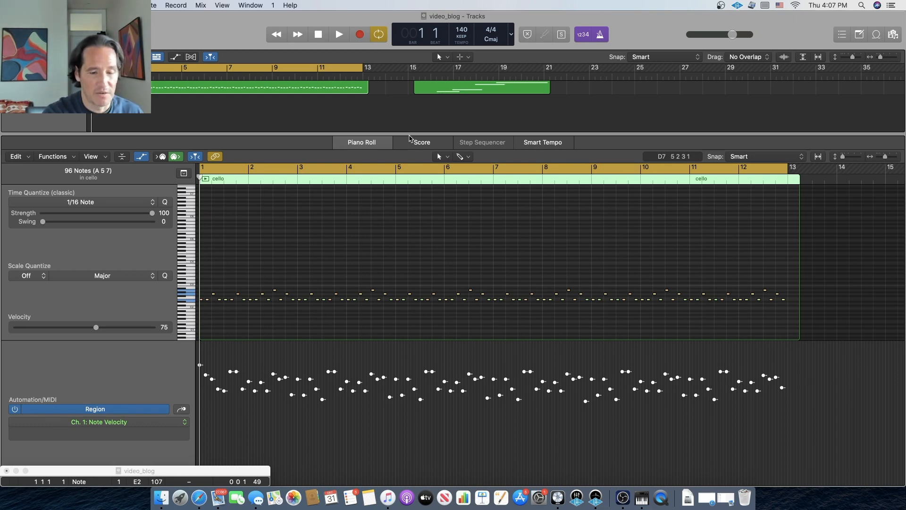
pyautogui.press('space')
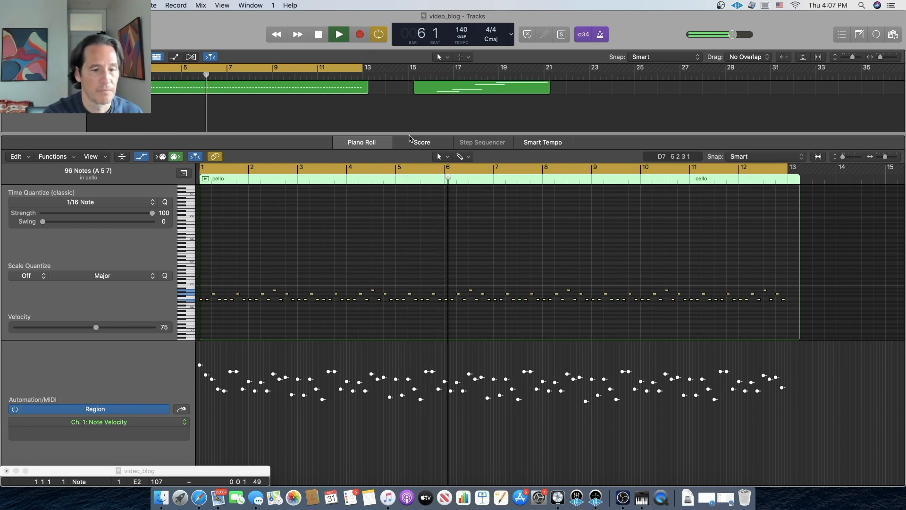
pyautogui.press('space')
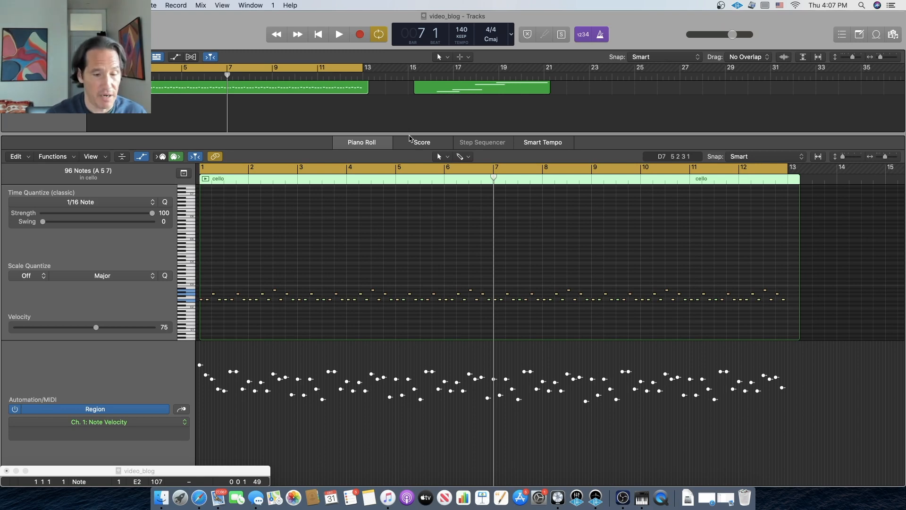
pyautogui.press('space')
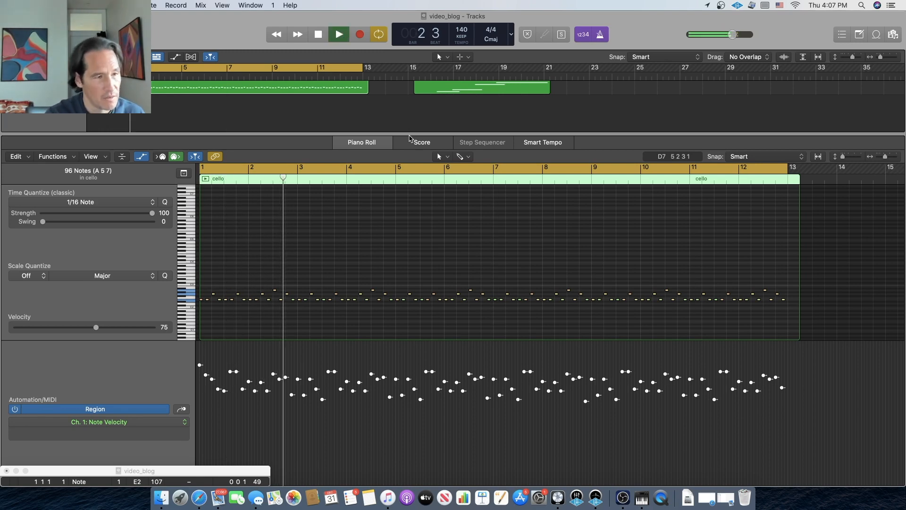
pyautogui.press('space')
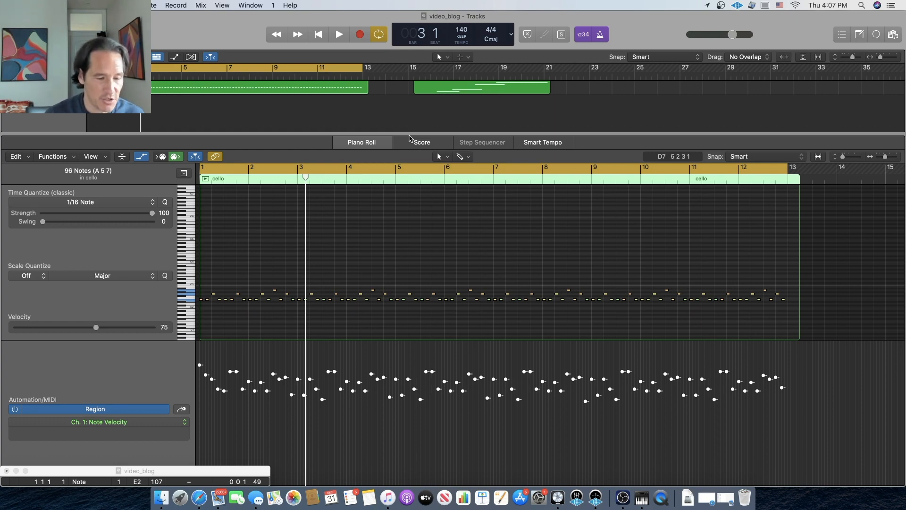
pyautogui.press('space')
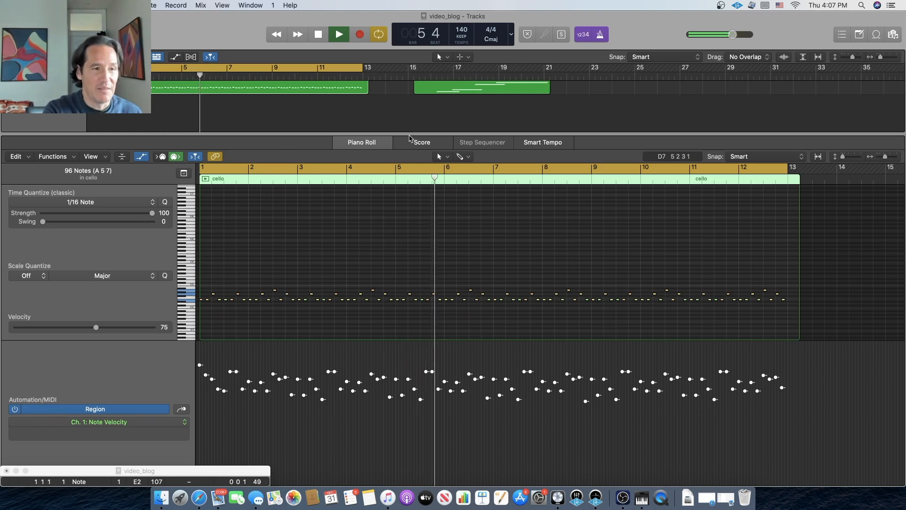
pyautogui.press('space')
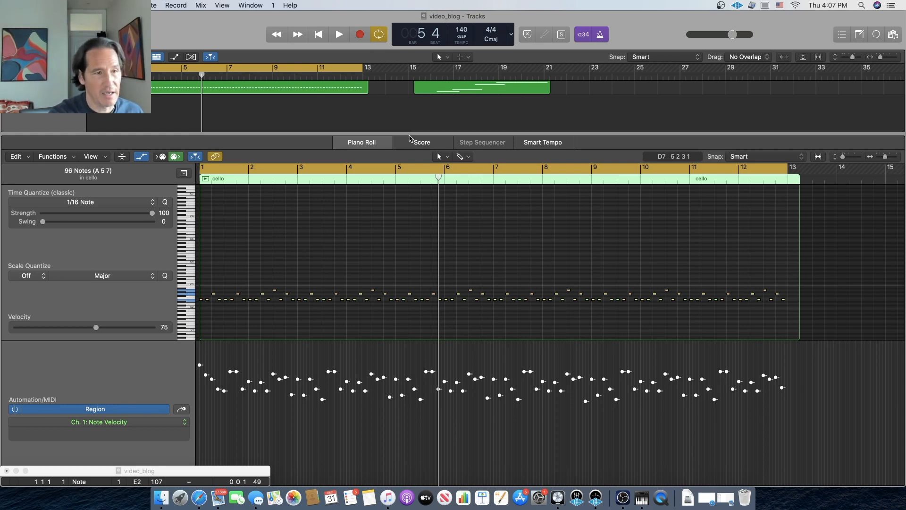
pyautogui.press('space')
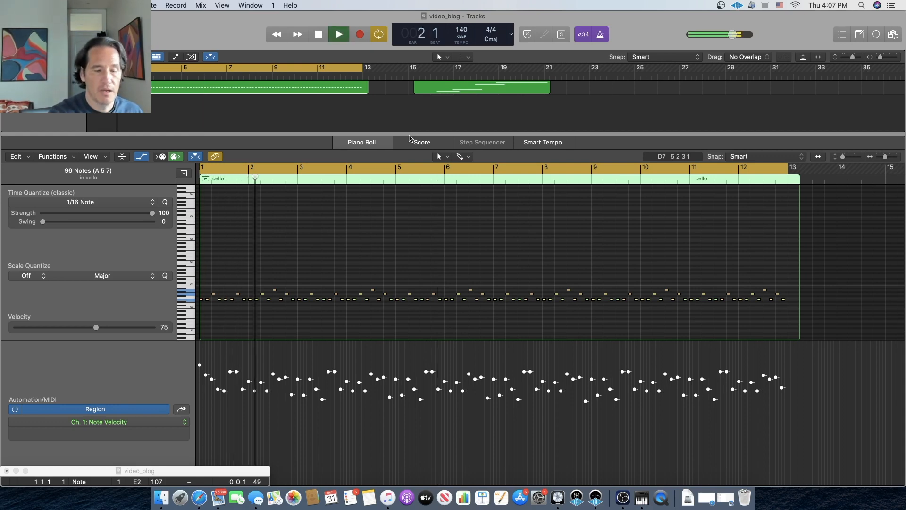
pyautogui.press('space')
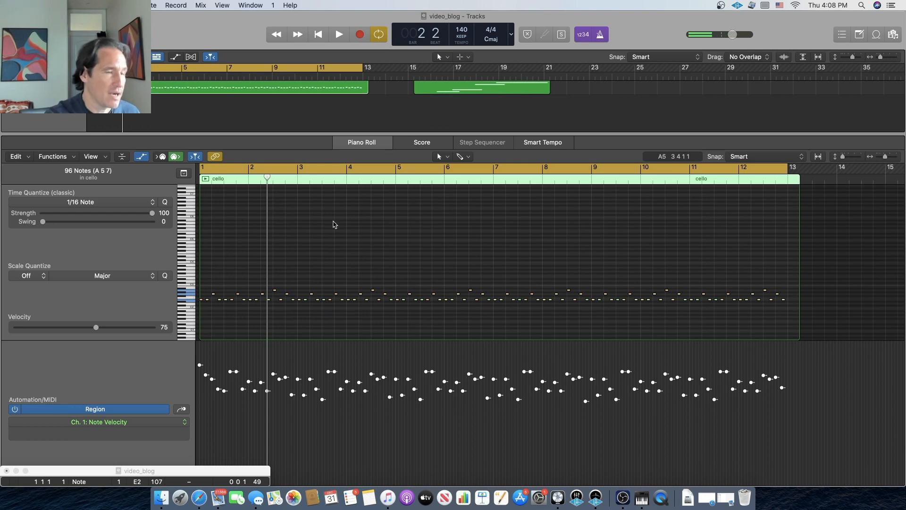
# Reopen the cello track's Kontakt window and play the region with the Celli patch on the Staccato articulation.
pyautogui.click(250, 6)
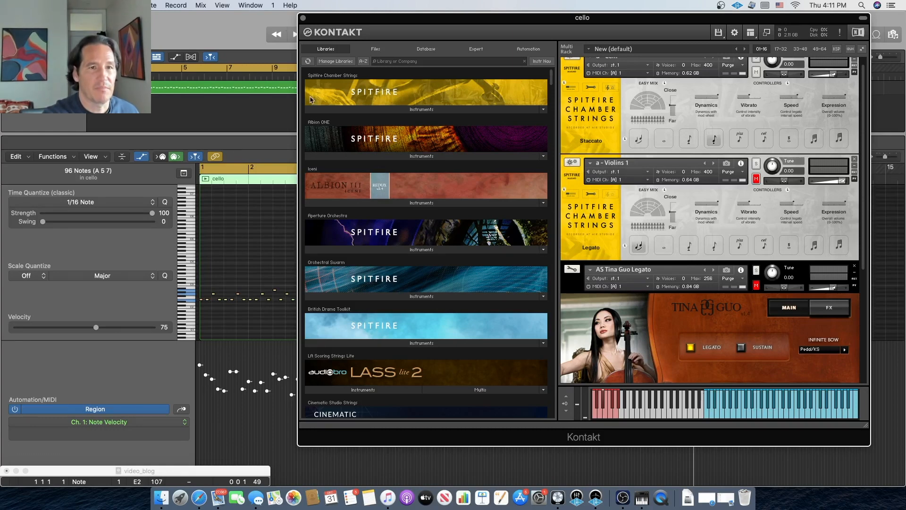
pyautogui.scroll(1, 598, 126)
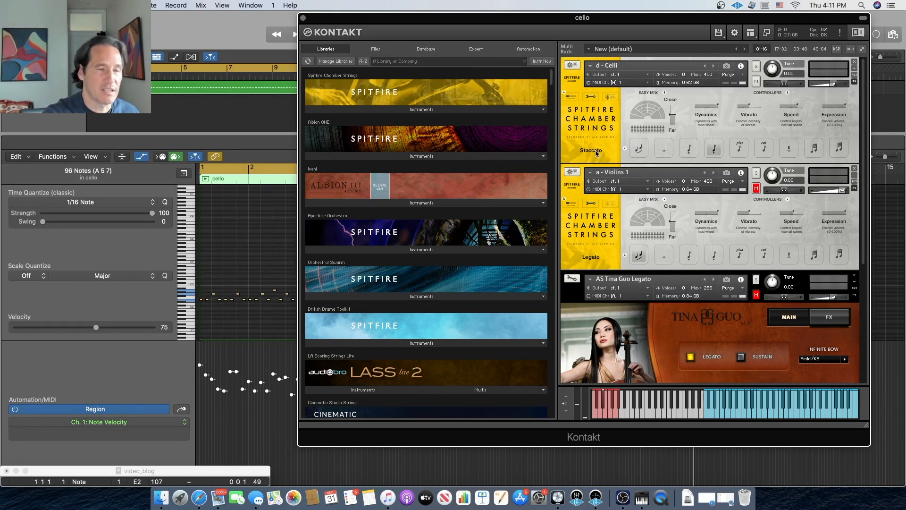
pyautogui.press('space')
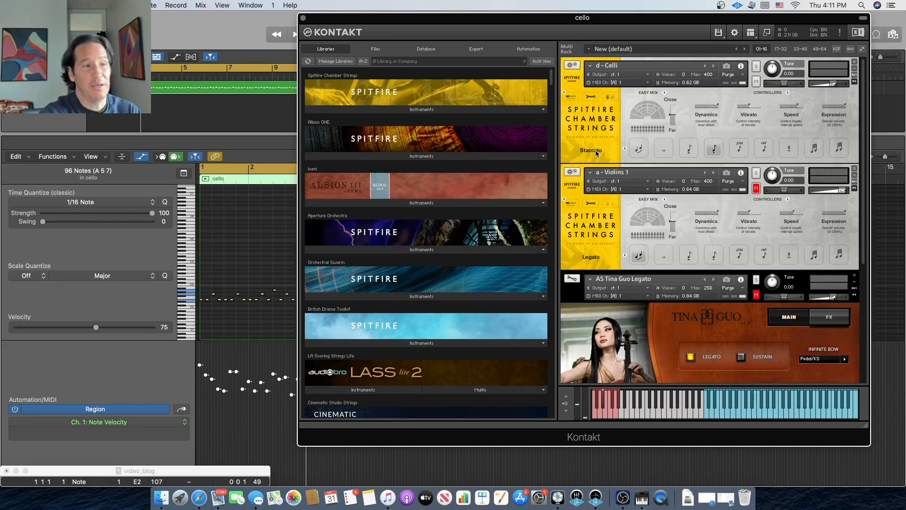
pyautogui.press('space')
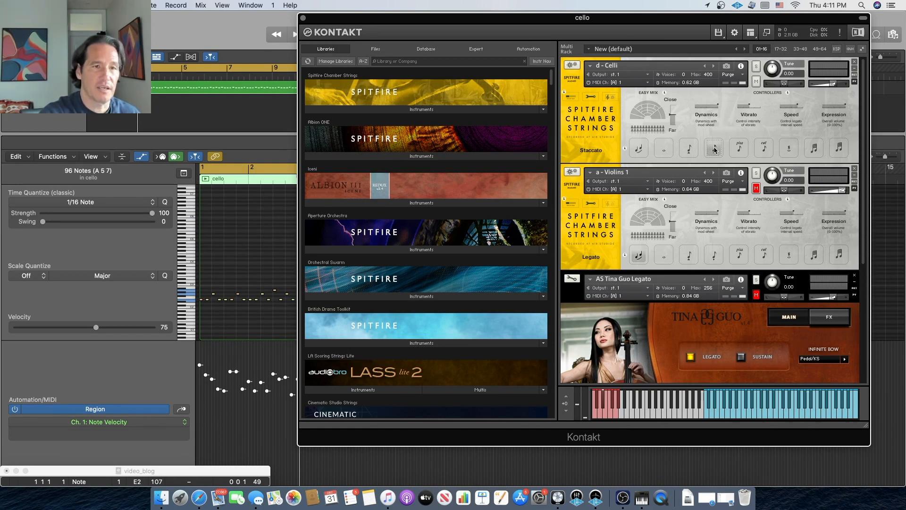
# Alternate the Celli patch between the Spiccato and Staccato articulations during playback to compare them.
pyautogui.click(690, 150)
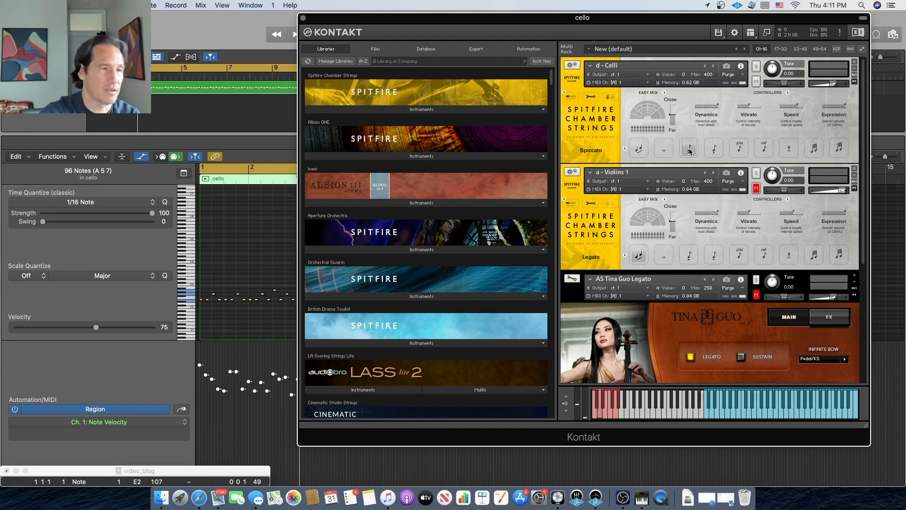
pyautogui.press('space')
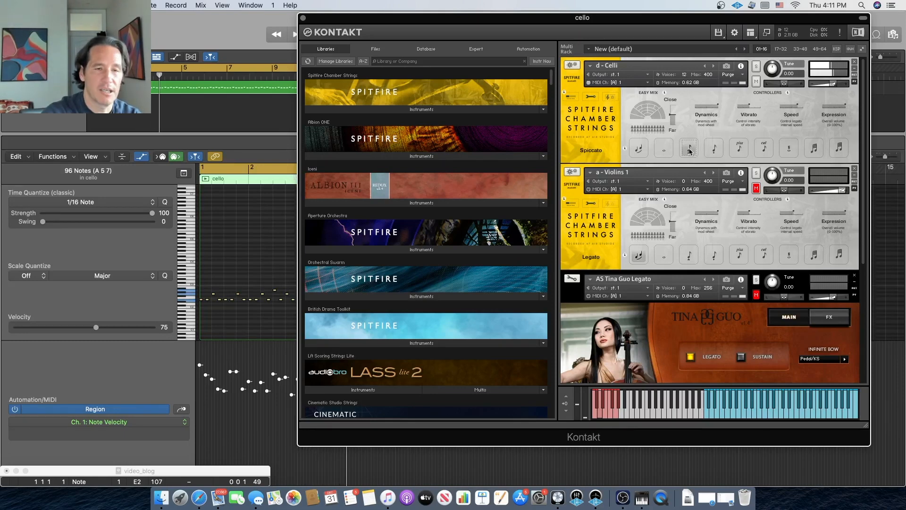
pyautogui.click(714, 150)
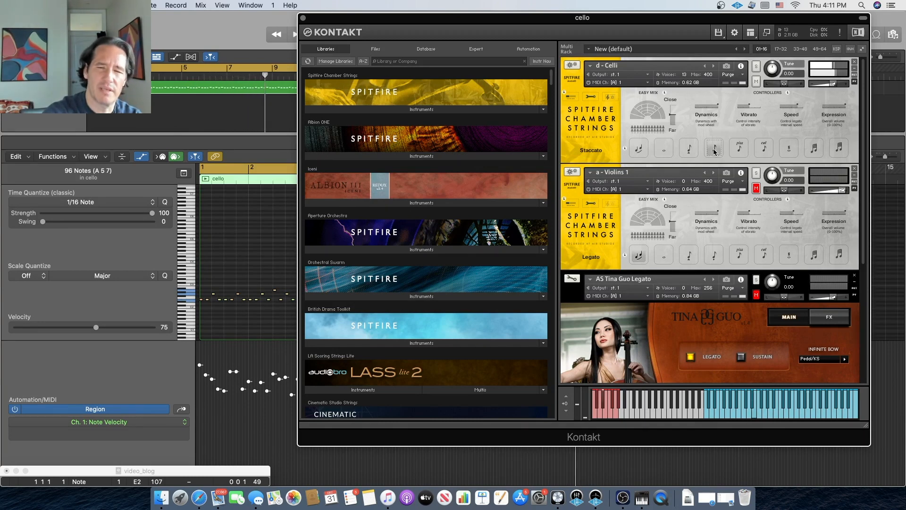
pyautogui.click(687, 150)
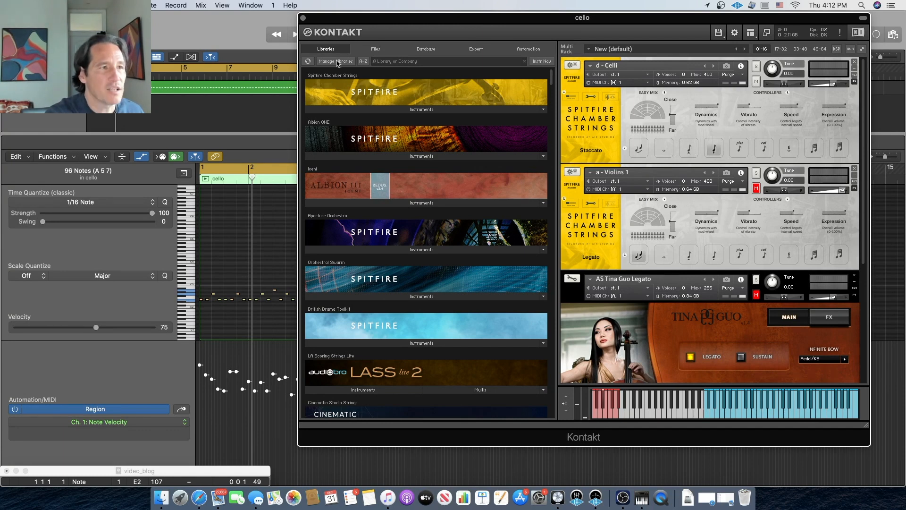
# Move the Kontakt window clear of the transport, play the region, and switch the Celli patch to Spiccato.
pyautogui.moveTo(357, 20); pyautogui.dragTo(333, 46)
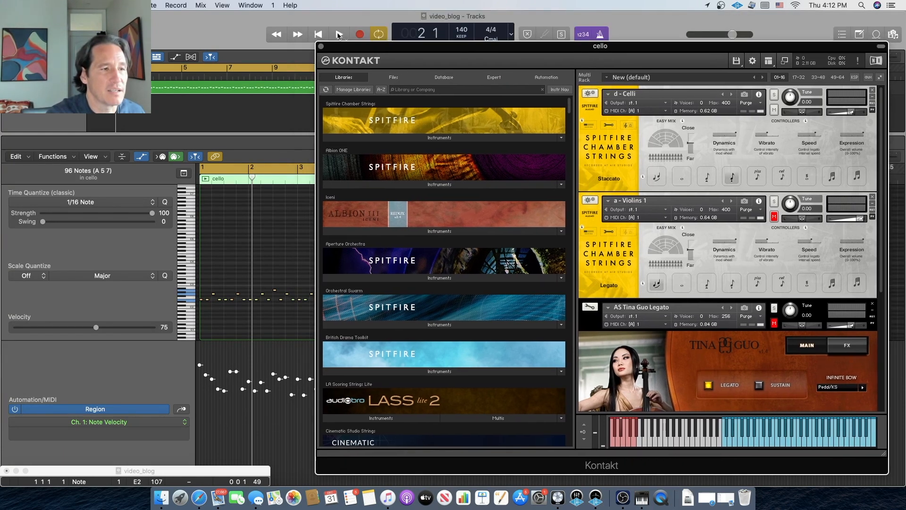
pyautogui.click(339, 34)
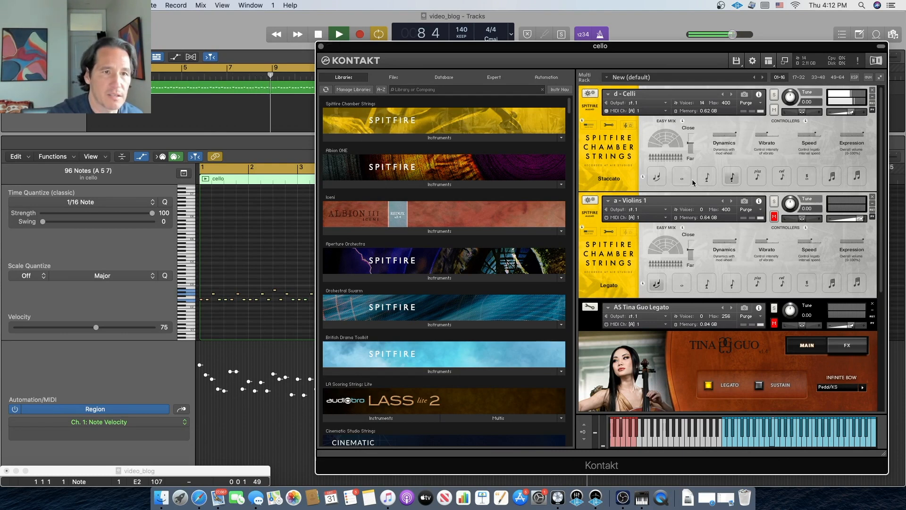
pyautogui.click(711, 183)
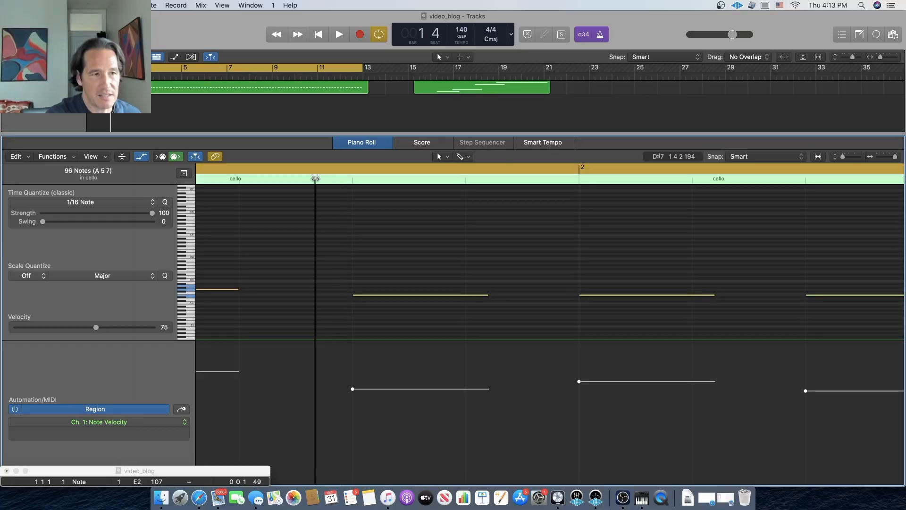
# Place the playhead at the E2 note at 1 4 3 1 and lengthen all selected cello notes, that one to 0 0 1 190.
pyautogui.moveTo(314, 180); pyautogui.dragTo(352, 187)
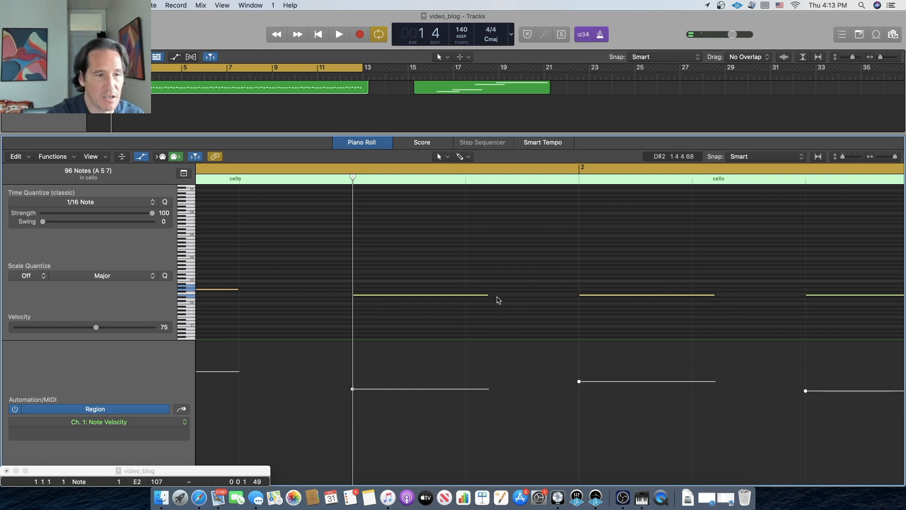
pyautogui.moveTo(485, 296); pyautogui.dragTo(555, 303)
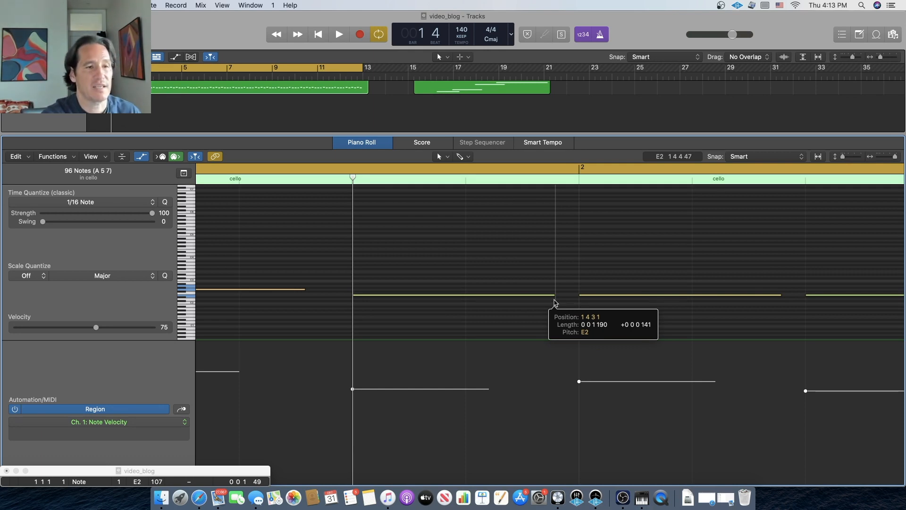
pyautogui.moveTo(554, 302); pyautogui.dragTo(555, 301)
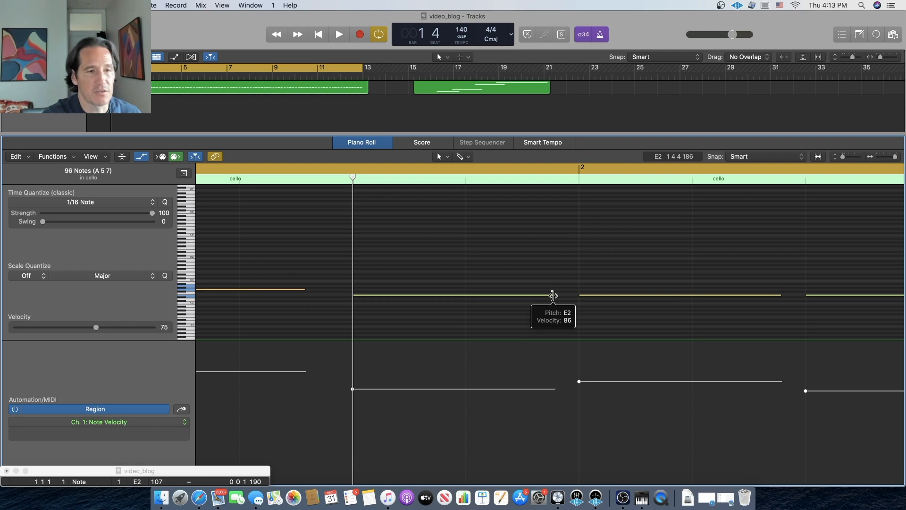
# Shorten all selected cello notes, taking the first note to a length of 0 0 0 50, audition the E2 note and clear the selection.
pyautogui.moveTo(553, 295); pyautogui.dragTo(368, 303)
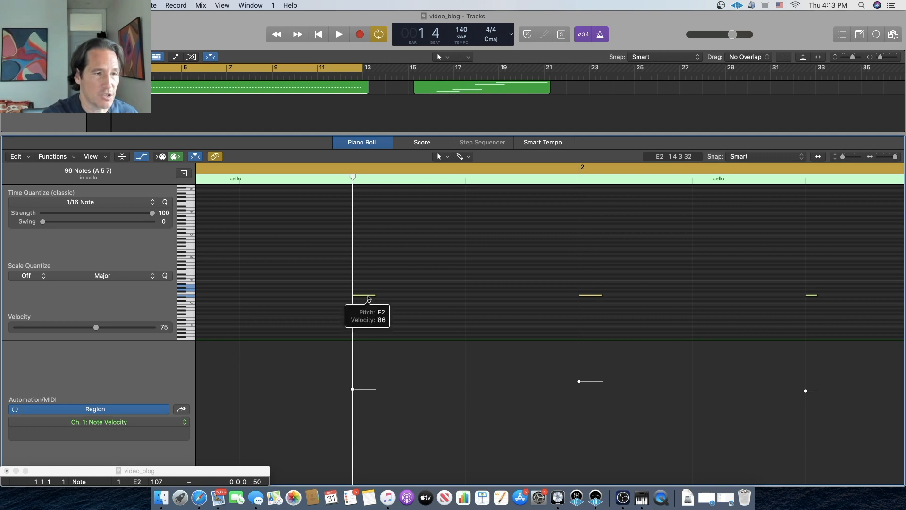
pyautogui.click(367, 295)
pyautogui.click(367, 296)
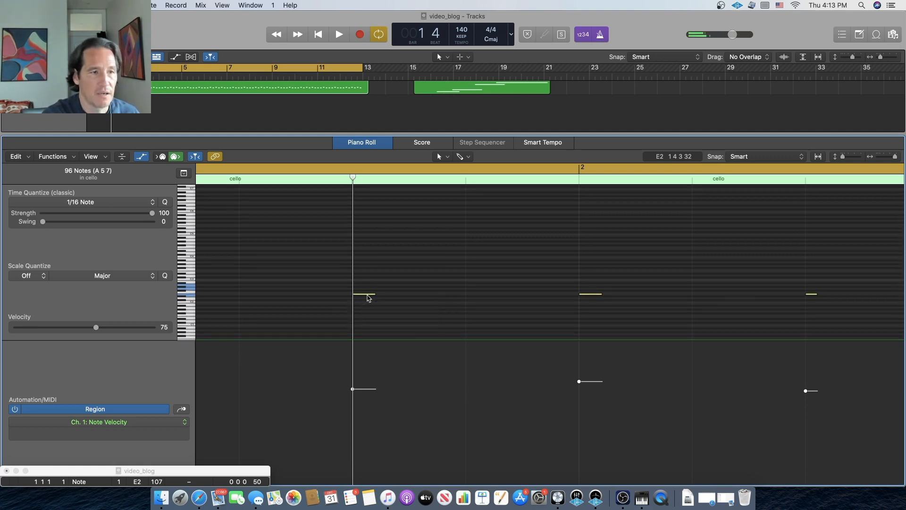
pyautogui.click(368, 296)
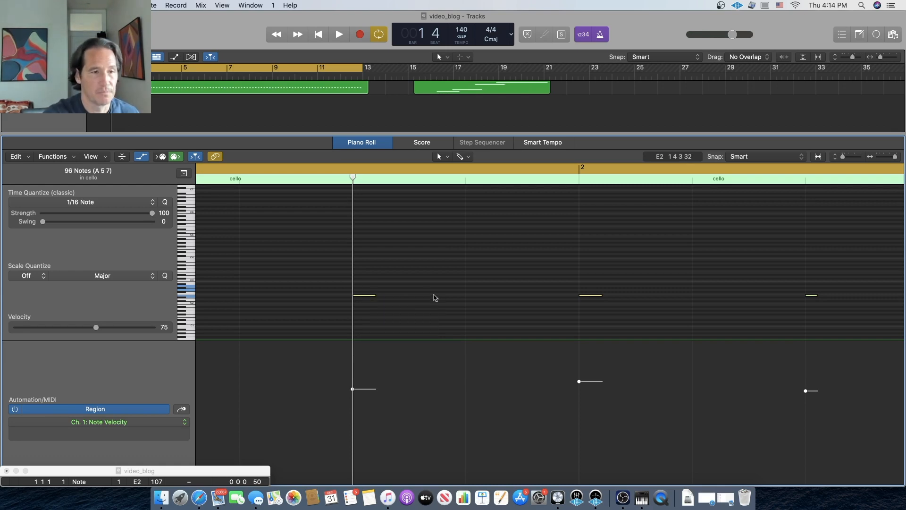
pyautogui.hscroll(1, 401, 296)
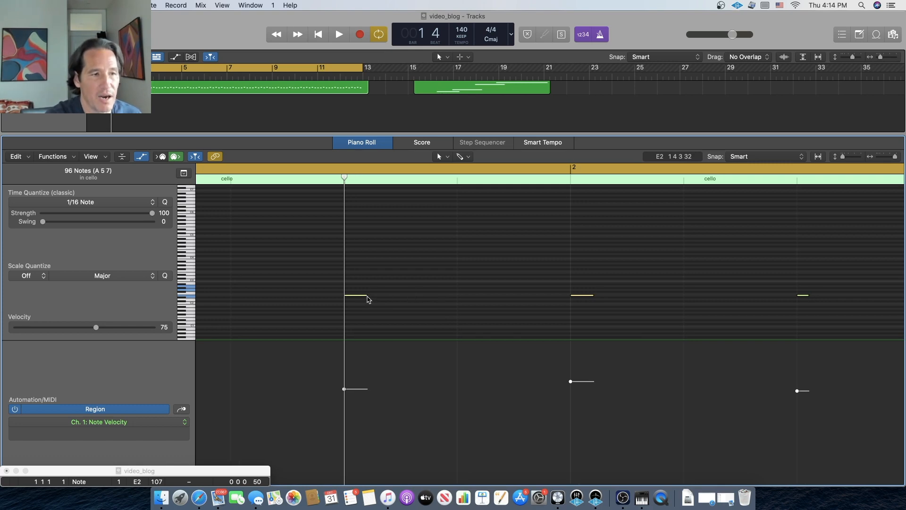
pyautogui.hscroll(-1, 371, 299)
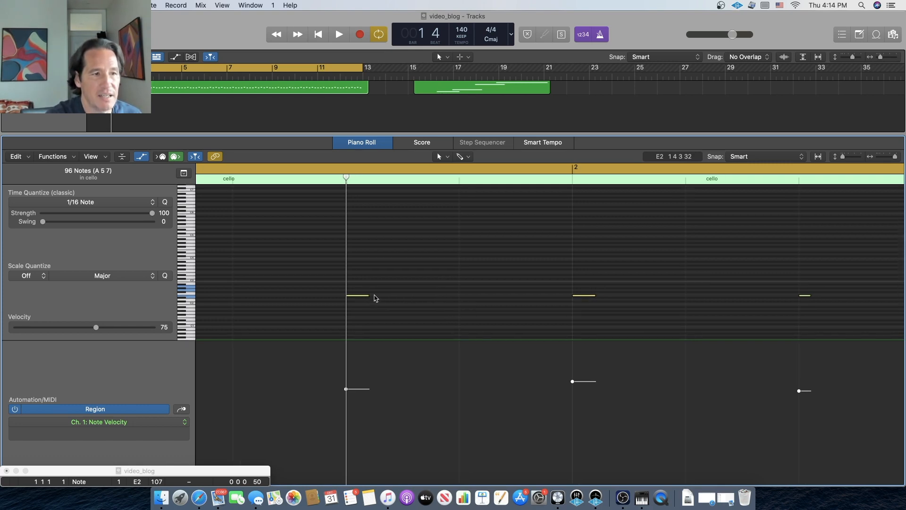
pyautogui.click(376, 298)
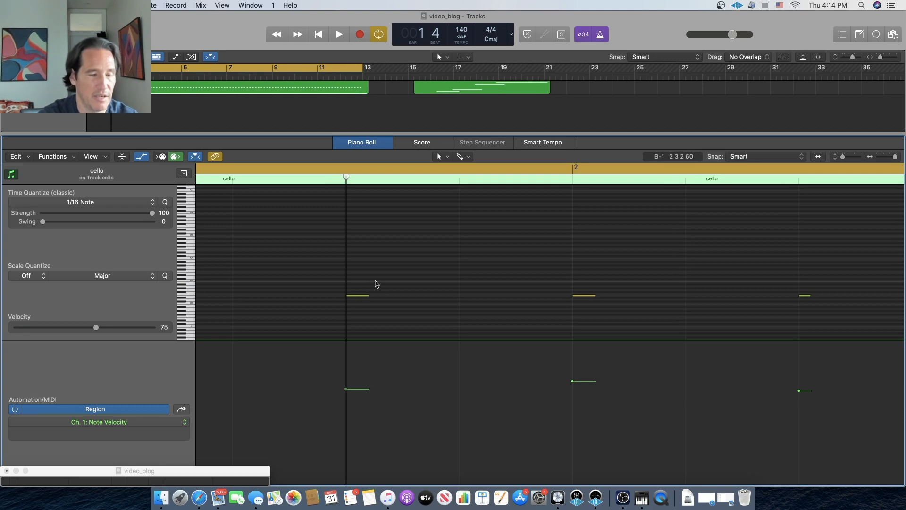
# Select all notes in the cello region and lengthen them slightly, taking the first note to 0 0 0 85.
pyautogui.press('super+a')
pyautogui.scroll(-1, 366, 295)
pyautogui.moveTo(366, 295); pyautogui.dragTo(366, 298)
pyautogui.moveTo(594, 295); pyautogui.dragTo(593, 294)
pyautogui.click(592, 294)
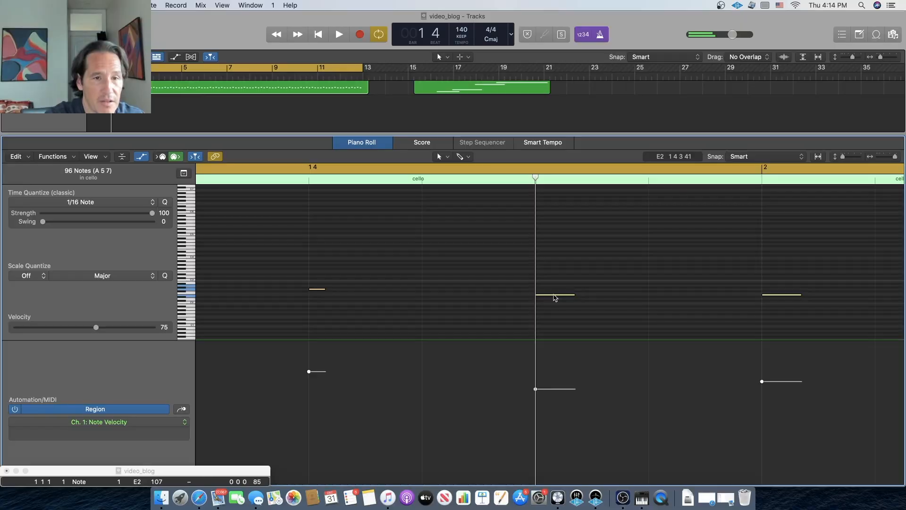
# Play back the cello region with its new note lengths and place the playhead at the start of bar 5.
pyautogui.press('space')
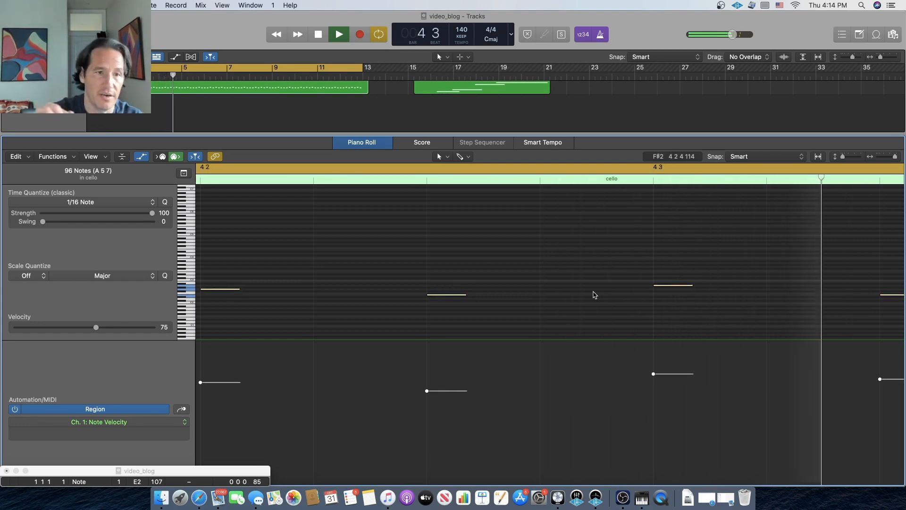
pyautogui.press('space')
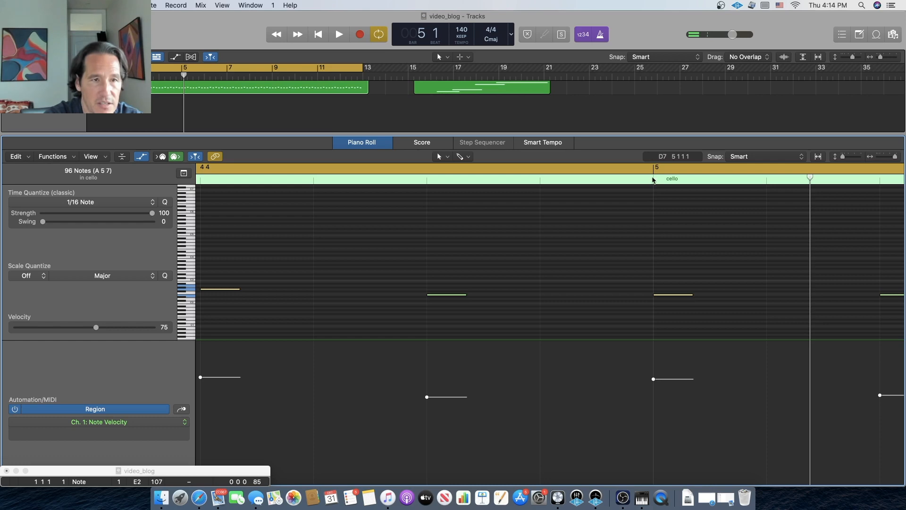
pyautogui.click(653, 179)
pyautogui.moveTo(653, 175); pyautogui.dragTo(628, 177)
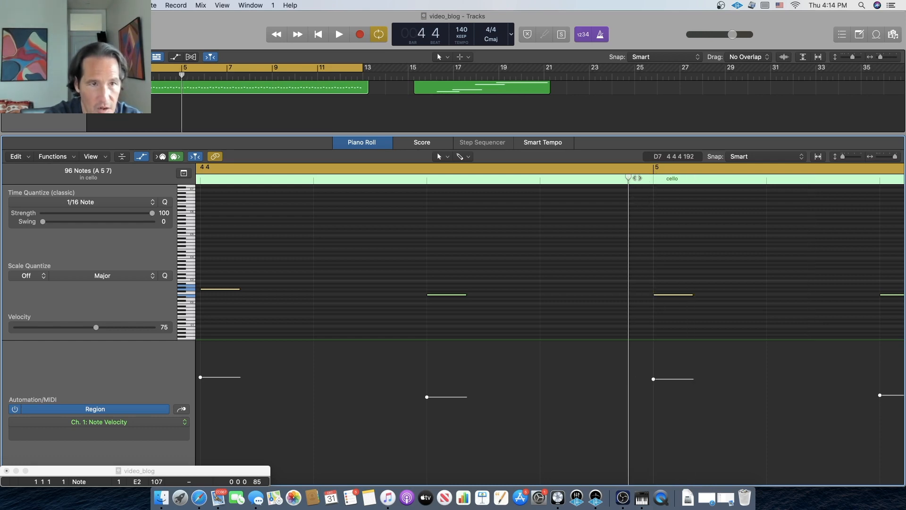
pyautogui.click(653, 179)
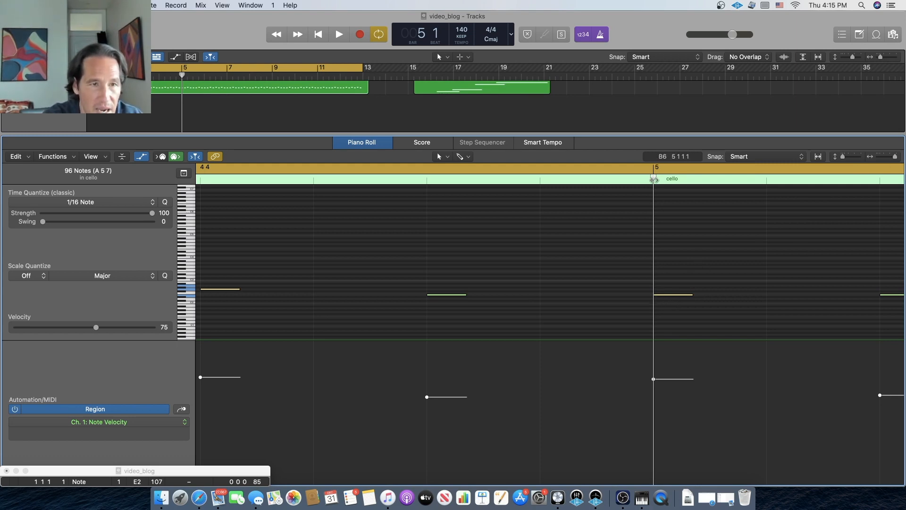
# Play back the cello region from just before bar 5 and place the playhead at beat 3 2.
pyautogui.moveTo(654, 177); pyautogui.dragTo(616, 178)
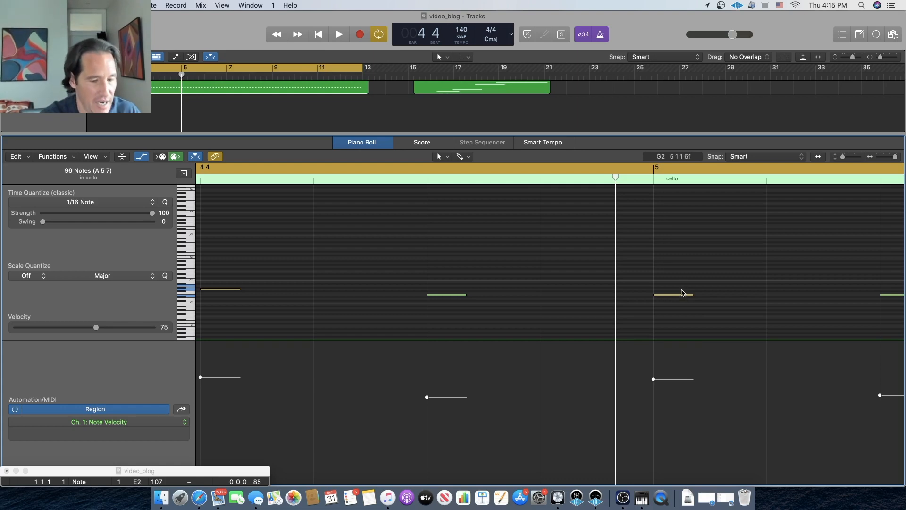
pyautogui.press('space')
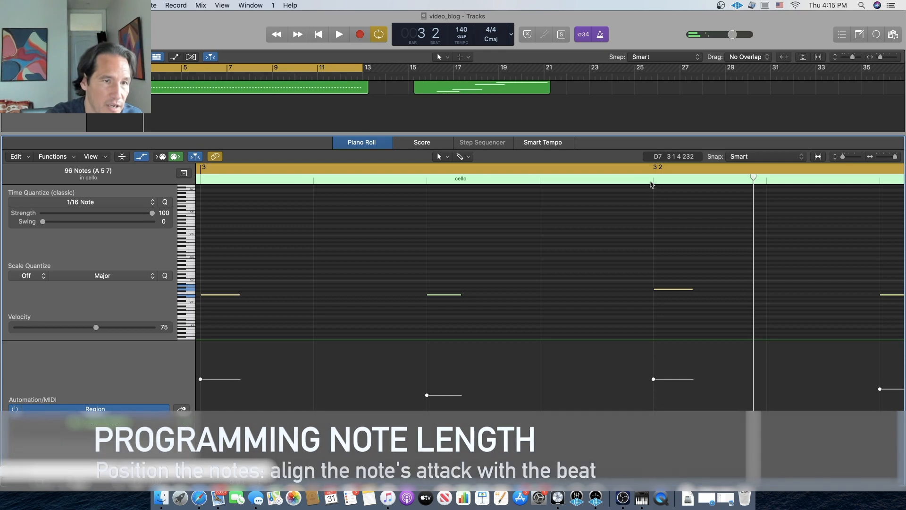
pyautogui.click(652, 179)
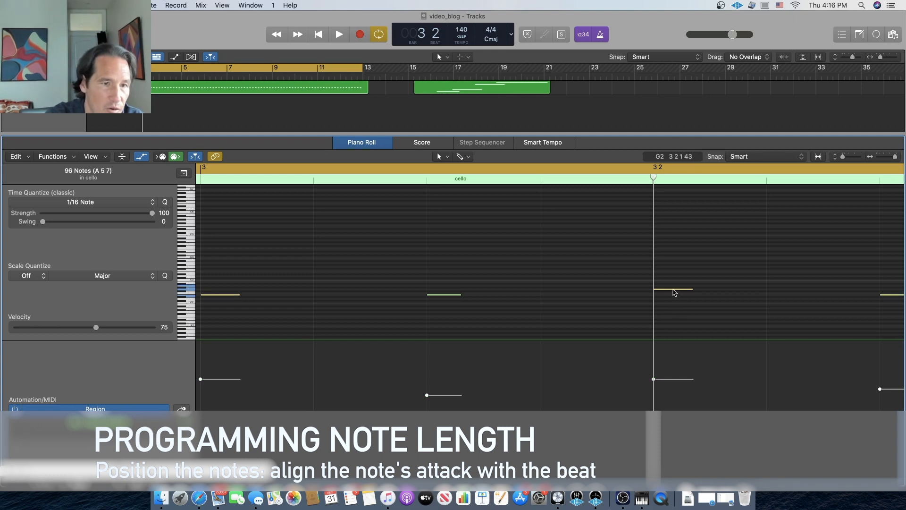
# Move all selected cello notes slightly ahead of the beat, taking the first note's position to 0 4 4 209.
pyautogui.click(674, 290)
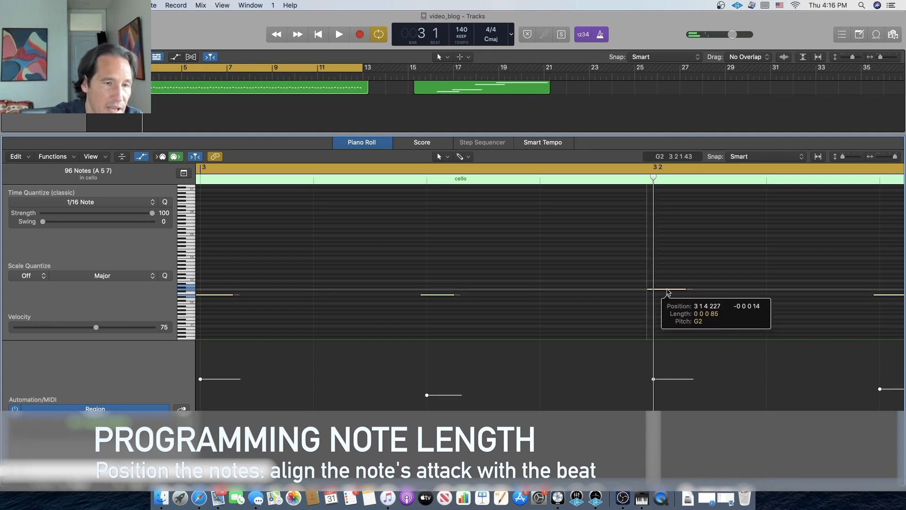
pyautogui.moveTo(666, 293); pyautogui.dragTo(665, 292)
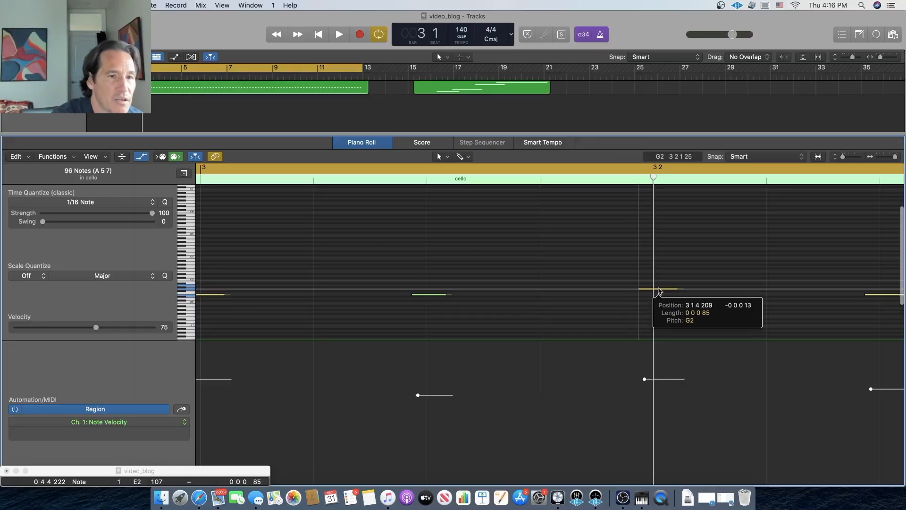
pyautogui.moveTo(659, 292); pyautogui.dragTo(659, 291)
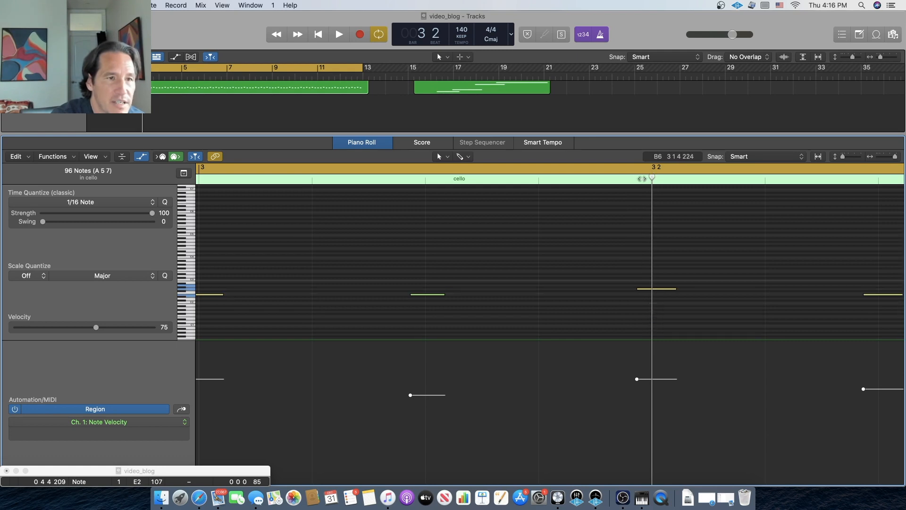
# Compare the G2 note's start with beat 3 2 using the playhead, and shorten all selected notes, the first to 0 0 0 78.
pyautogui.moveTo(651, 175); pyautogui.dragTo(617, 198)
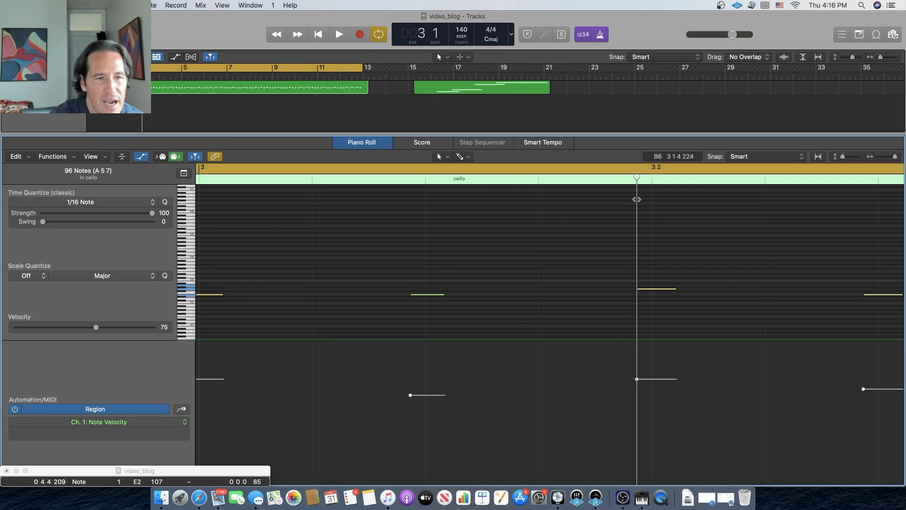
pyautogui.moveTo(644, 199); pyautogui.dragTo(649, 200)
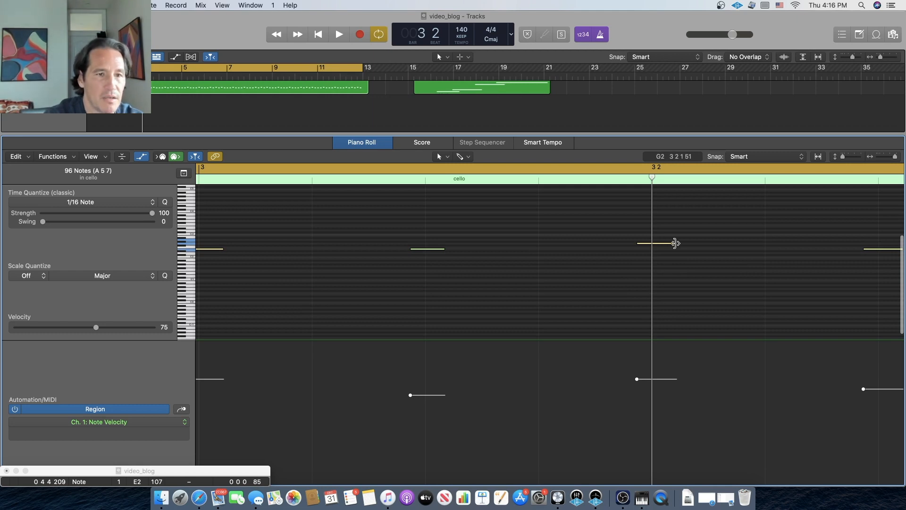
pyautogui.moveTo(675, 246); pyautogui.dragTo(672, 244)
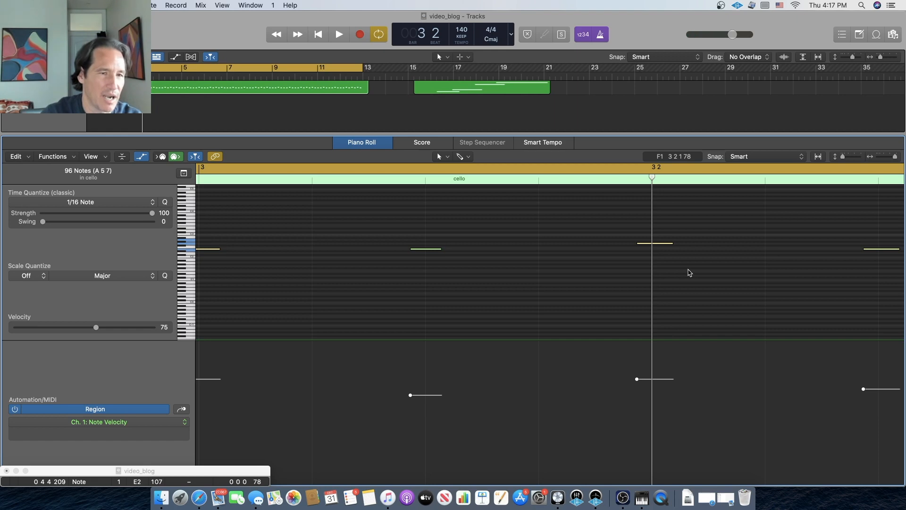
# Play back the shifted, shortened cello notes from beat 3 2 in a wider view and stop in bar 6.
pyautogui.scroll(2, 661, 264)
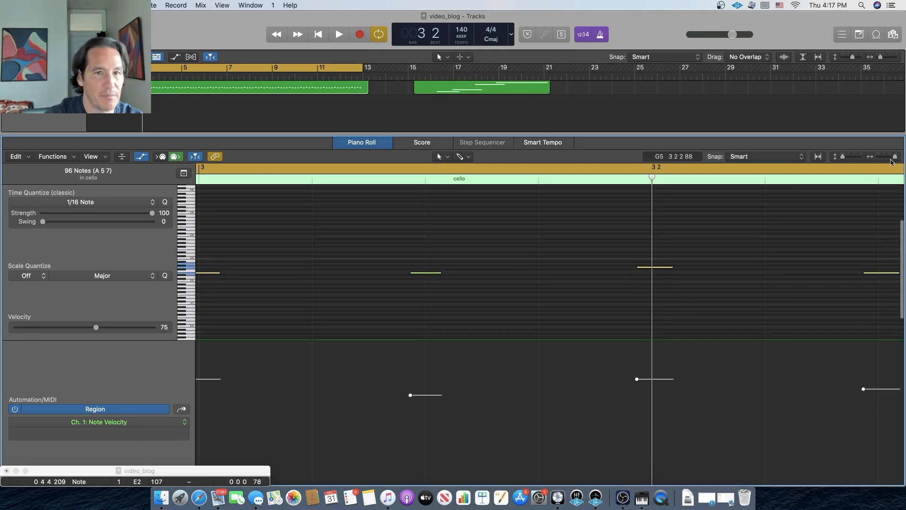
pyautogui.moveTo(894, 158); pyautogui.dragTo(874, 164)
pyautogui.hscroll(-1, 454, 257)
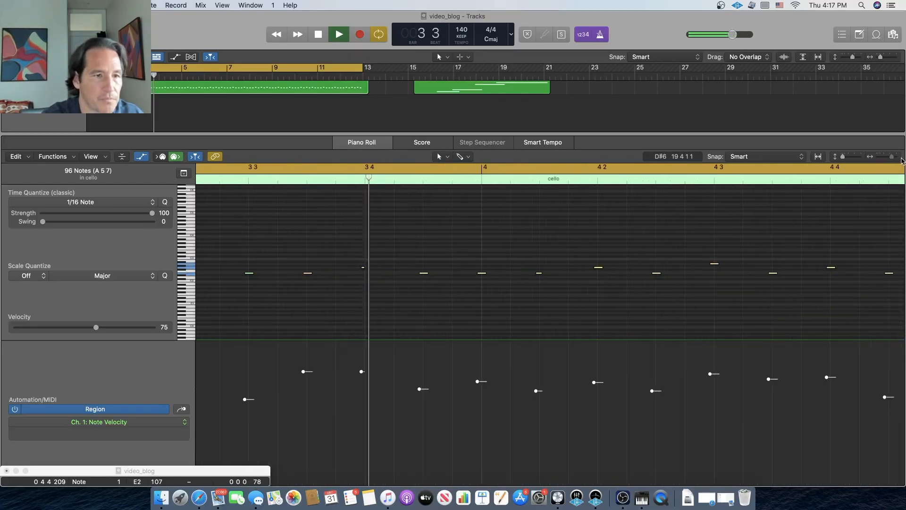
pyautogui.moveTo(883, 156); pyautogui.dragTo(903, 160)
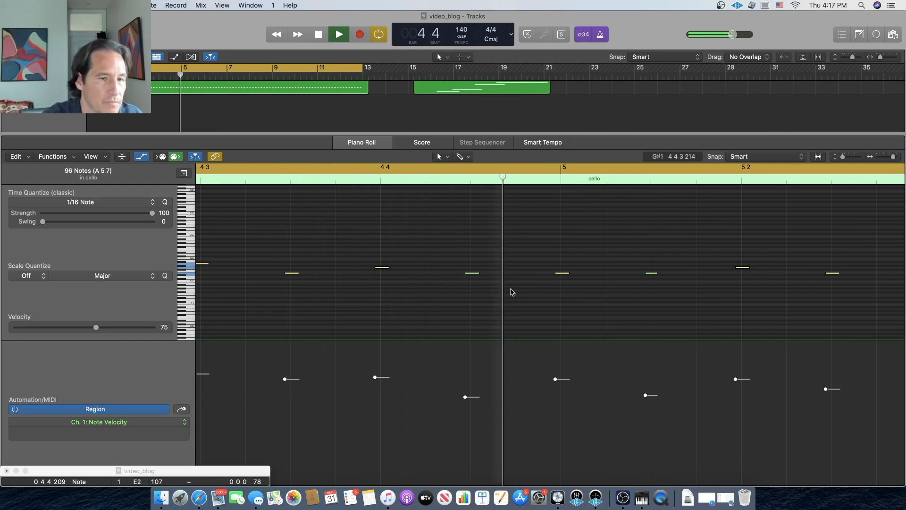
pyautogui.press('space')
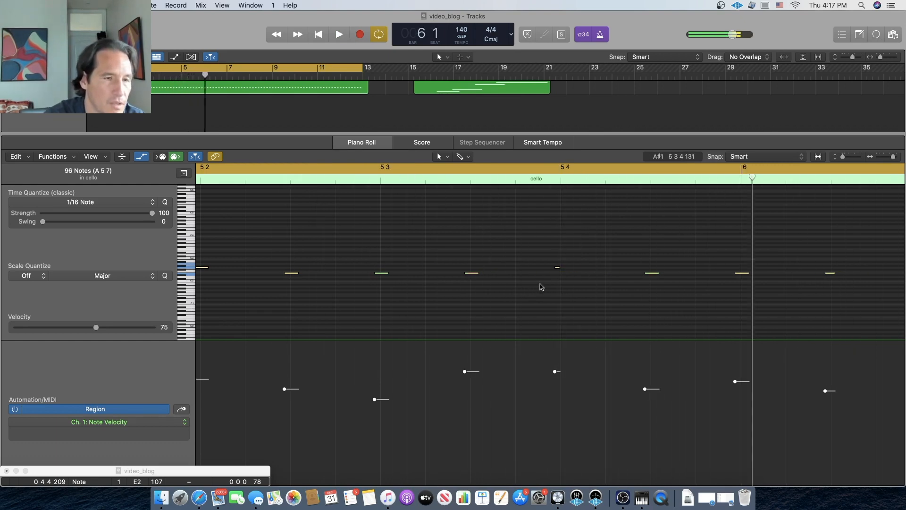
# Move all selected notes closer to the beat in two passes, the first note to 0 4 4 219 and 0 4 4 227, auditioning each.
pyautogui.moveTo(471, 274); pyautogui.dragTo(473, 279)
pyautogui.press('space')
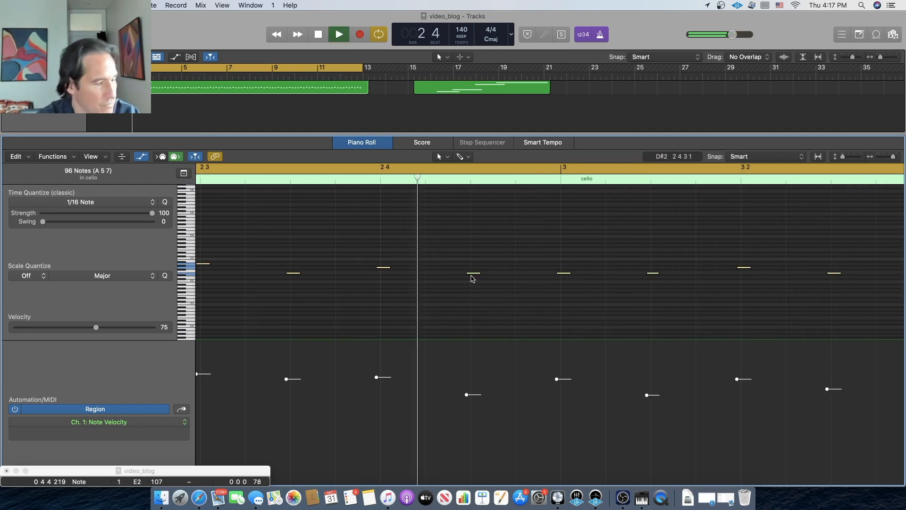
pyautogui.press('space')
pyautogui.moveTo(473, 279); pyautogui.dragTo(469, 275)
pyautogui.press('space')
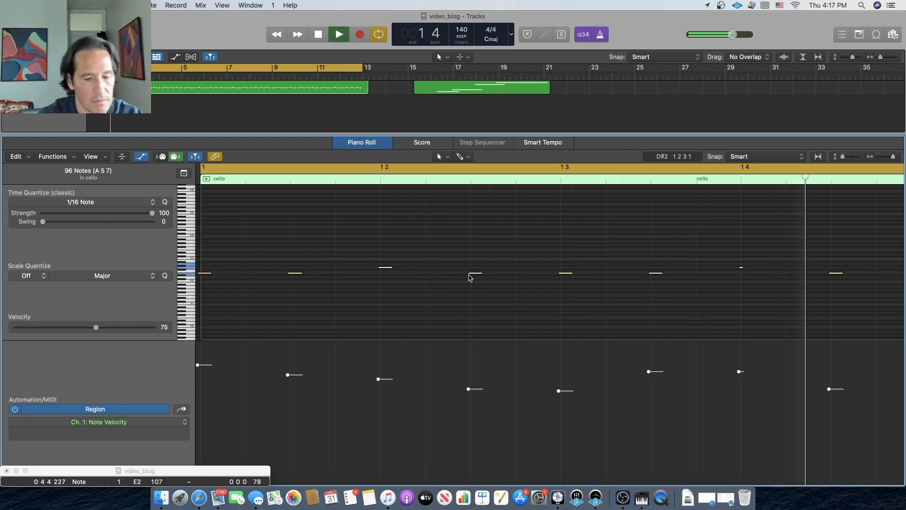